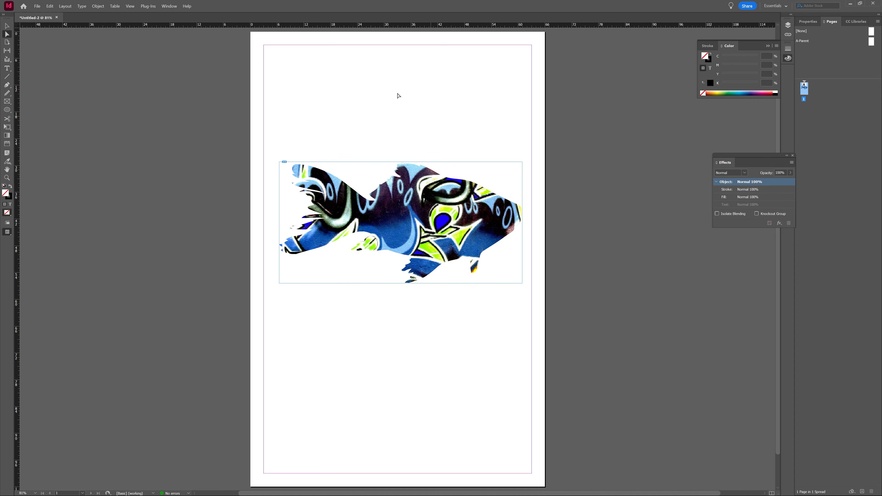
# - Move the floating Effects panel closer to the page with the fish artwork
pyautogui.click(169, 6)
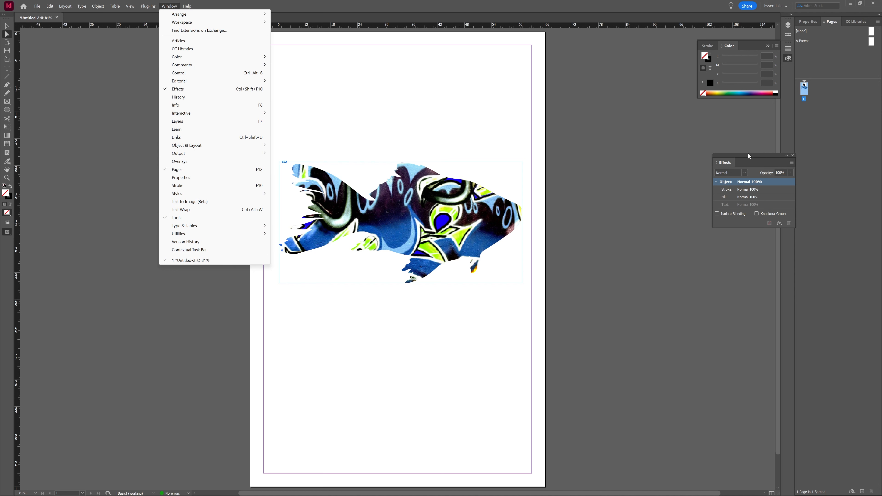
pyautogui.click(720, 153)
pyautogui.moveTo(761, 156); pyautogui.dragTo(658, 138)
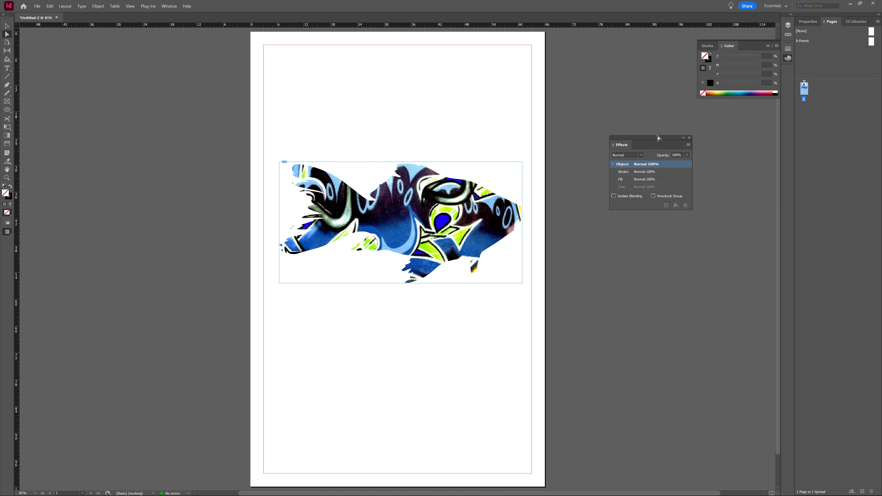
pyautogui.click(676, 206)
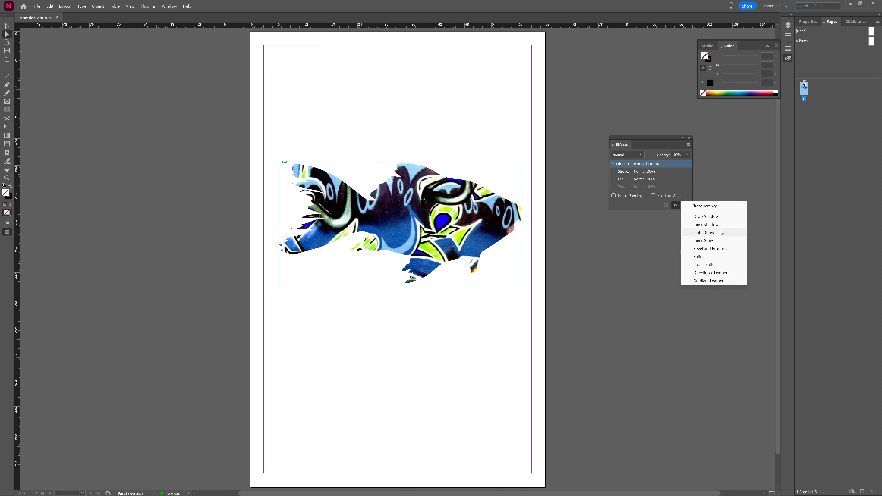
pyautogui.click(724, 218)
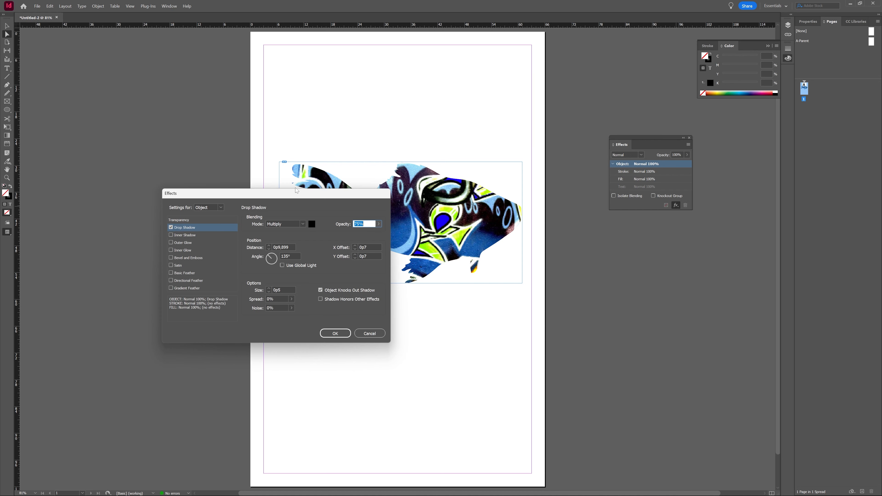
pyautogui.moveTo(297, 192); pyautogui.dragTo(655, 208)
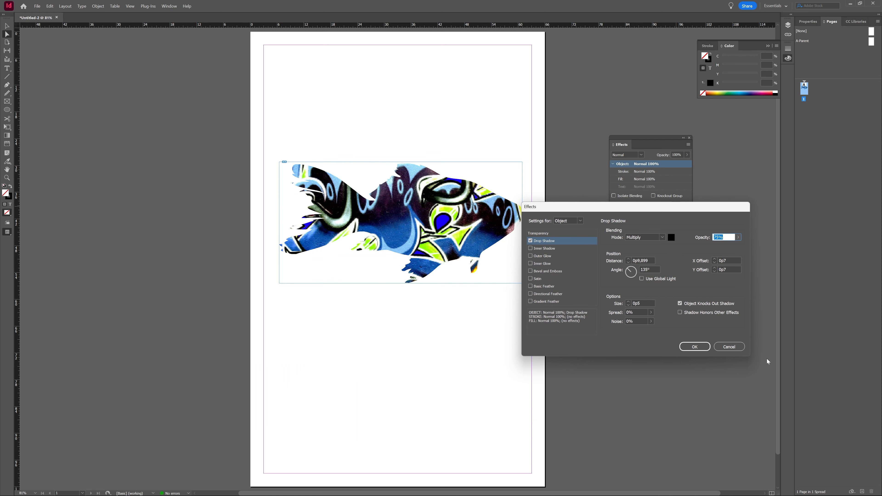
pyautogui.click(735, 346)
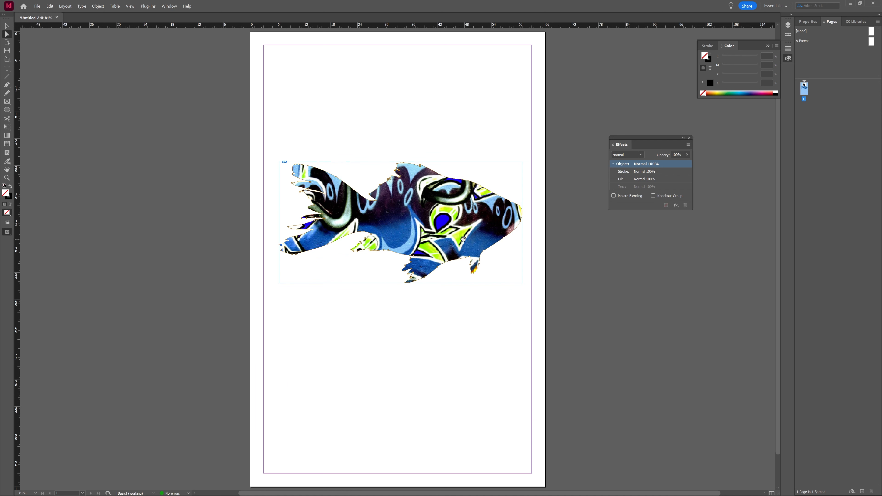
# - Apply an Inner Shadow, without a Drop Shadow, to the graphic inside the fish shape and raise the shadow's opacity
pyautogui.click(7, 26)
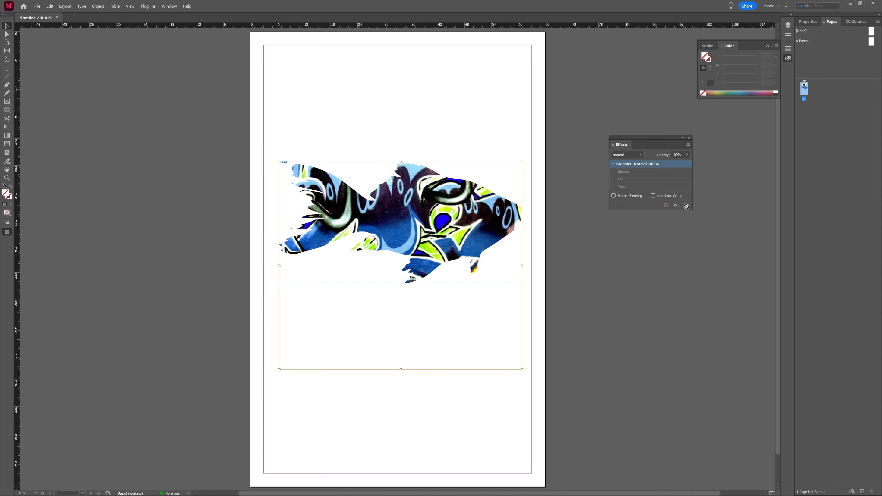
pyautogui.click(676, 205)
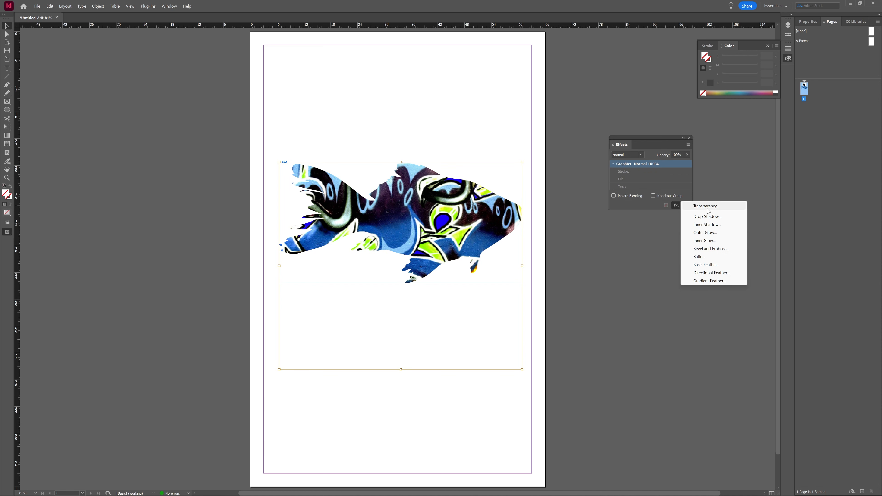
pyautogui.click(708, 217)
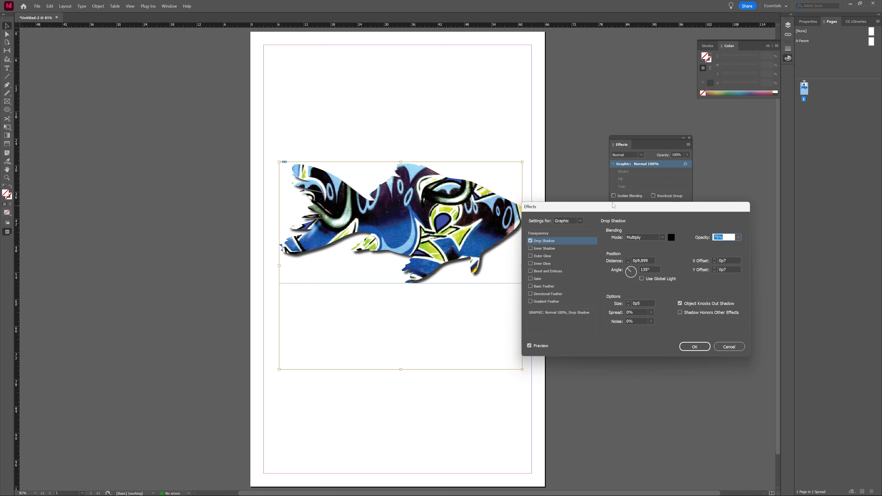
pyautogui.moveTo(613, 205); pyautogui.dragTo(658, 185)
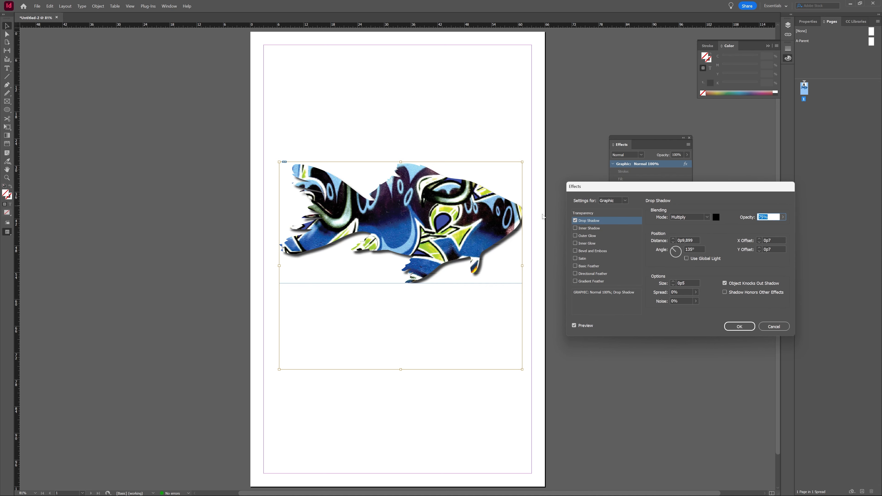
pyautogui.click(575, 220)
pyautogui.click(575, 227)
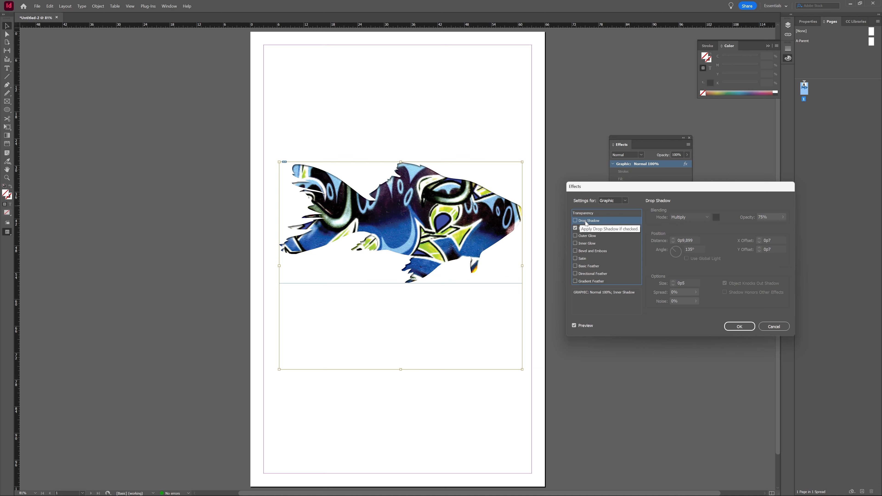
pyautogui.click(596, 226)
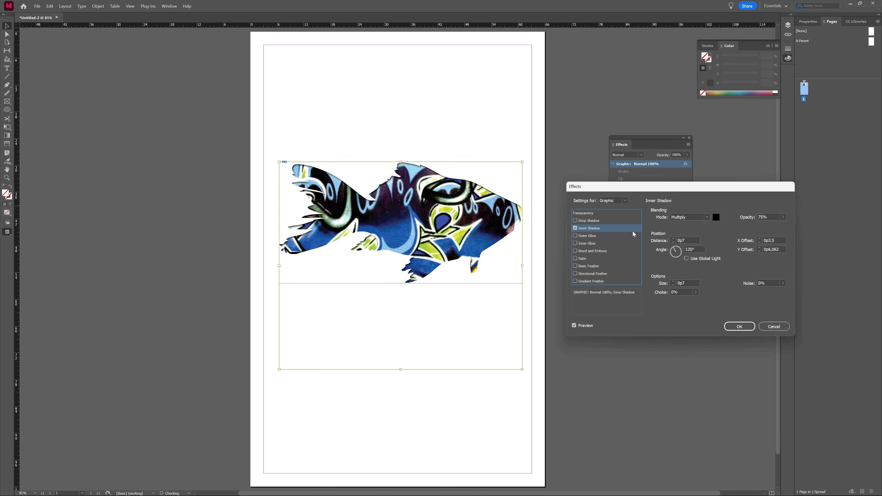
pyautogui.click(783, 217)
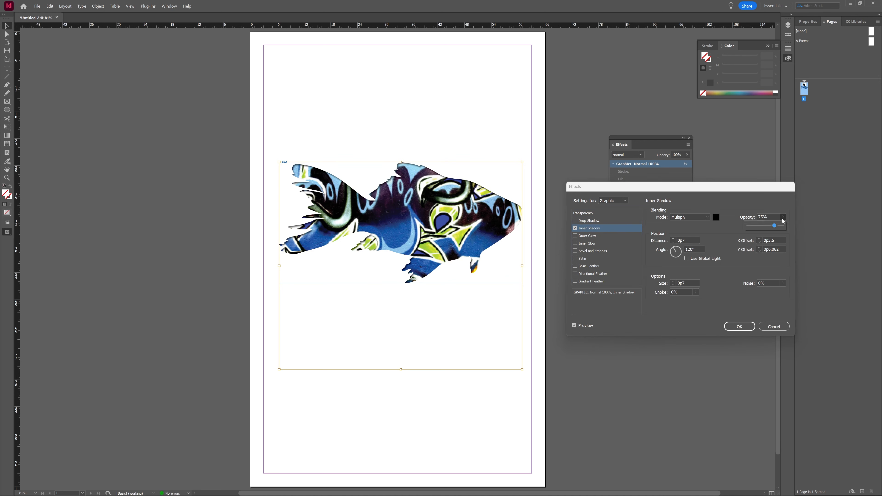
pyautogui.moveTo(774, 227); pyautogui.dragTo(784, 226)
pyautogui.click(740, 326)
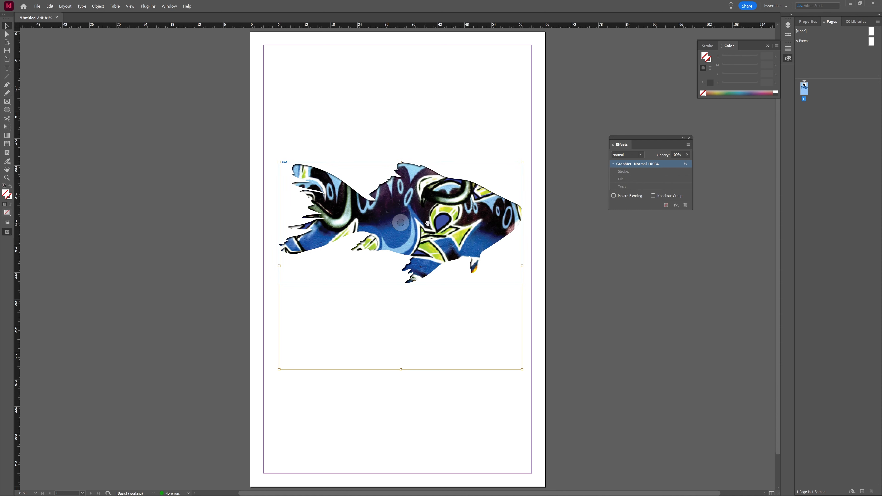
# - Shift the graffiti artwork inside the fish shape slightly, and move the whole fish up the page
pyautogui.moveTo(466, 225); pyautogui.dragTo(413, 196)
pyautogui.click(411, 197)
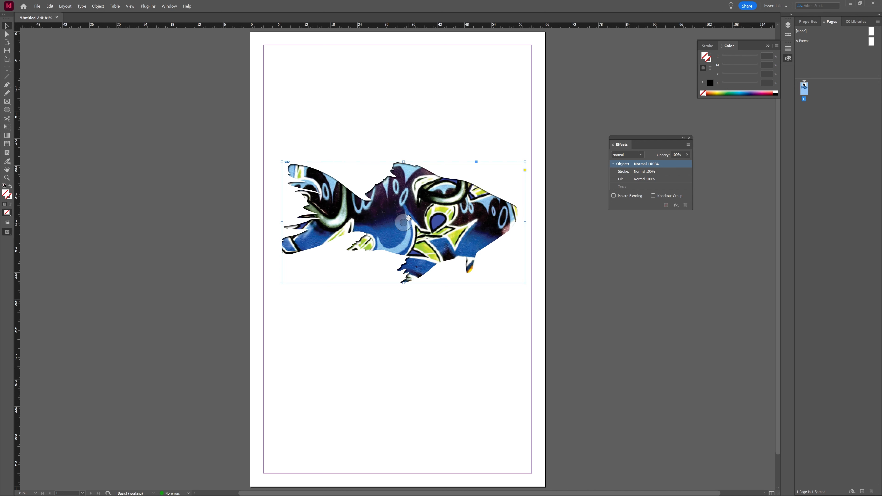
pyautogui.click(569, 257)
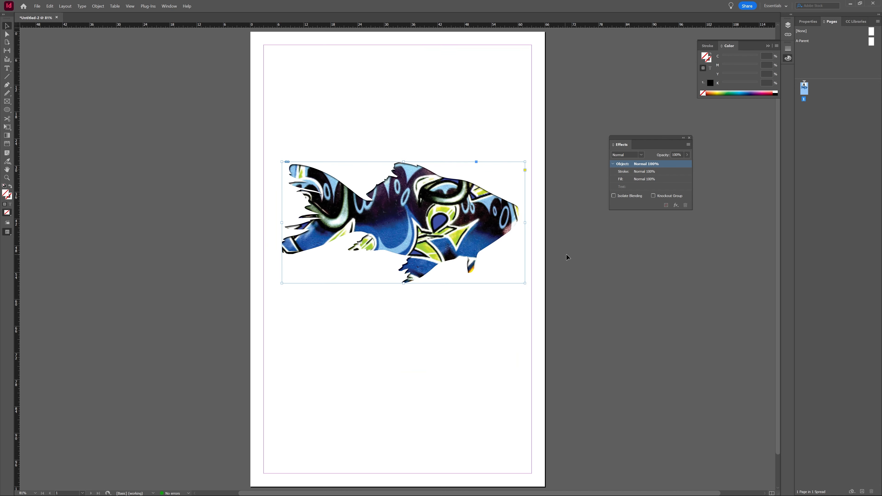
pyautogui.moveTo(428, 269); pyautogui.dragTo(438, 190)
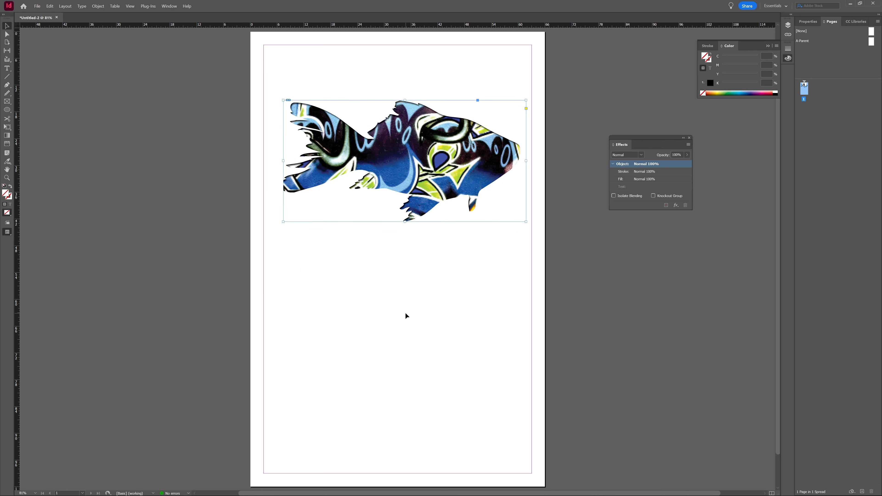
# - Deselect the fish and add a second page to the document
pyautogui.click(616, 306)
pyautogui.click(861, 488)
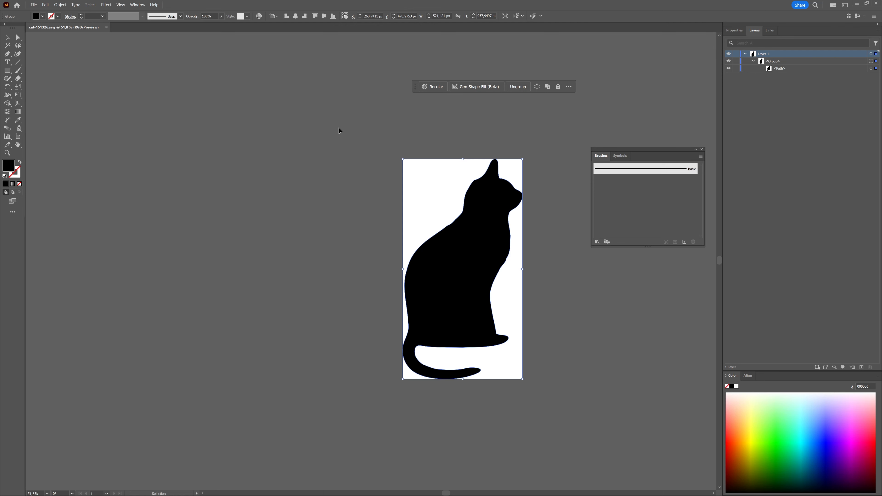
# - Copy the whole cat silhouette in Illustrator and paste it onto the empty second page in InDesign
pyautogui.click(571, 298)
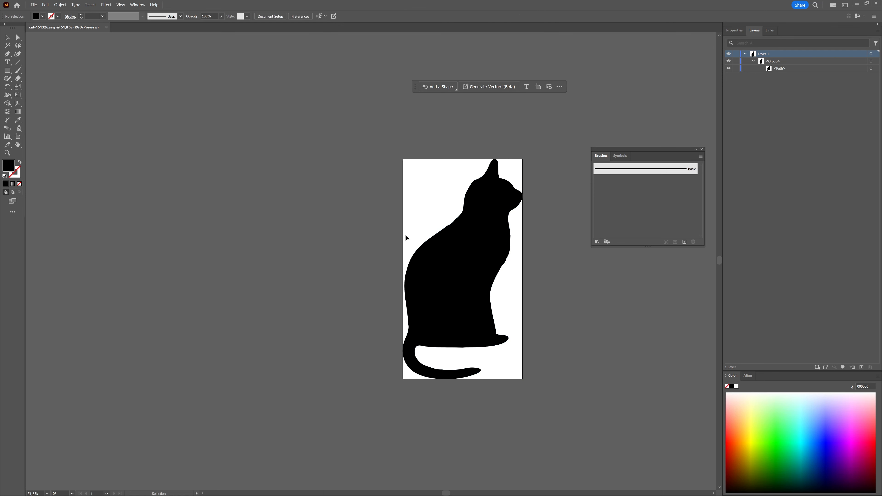
pyautogui.moveTo(314, 118); pyautogui.dragTo(632, 411)
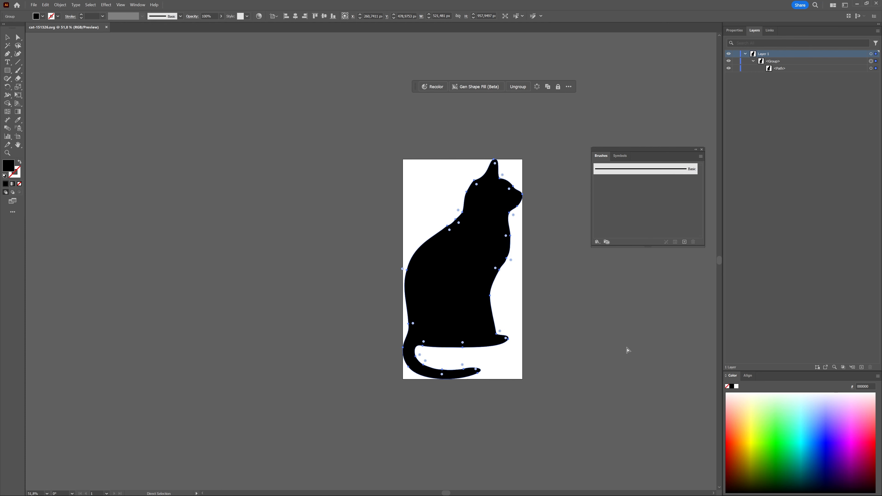
pyautogui.hotkey('ctrl', 'c')
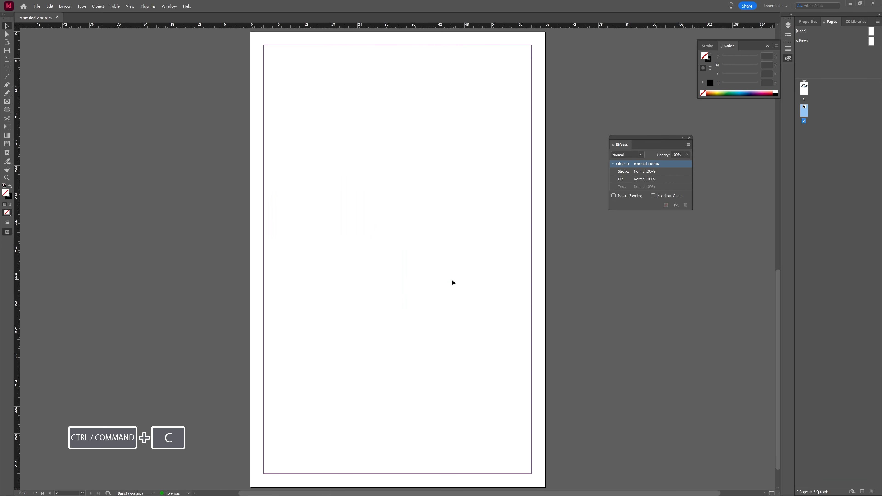
pyautogui.hotkey('ctrl', 'v')
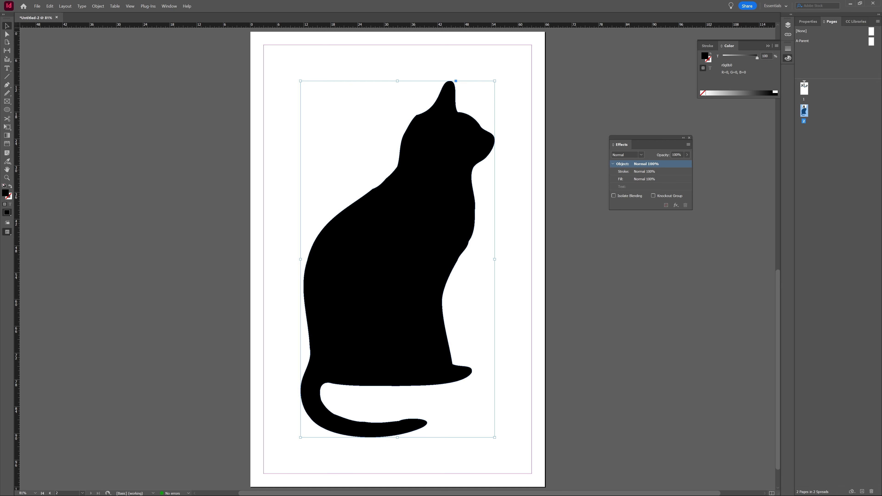
# - Paste the painted face artwork into the cat silhouette and apply Content-Aware Fit to it
pyautogui.hscroll(-3, 299, 189)
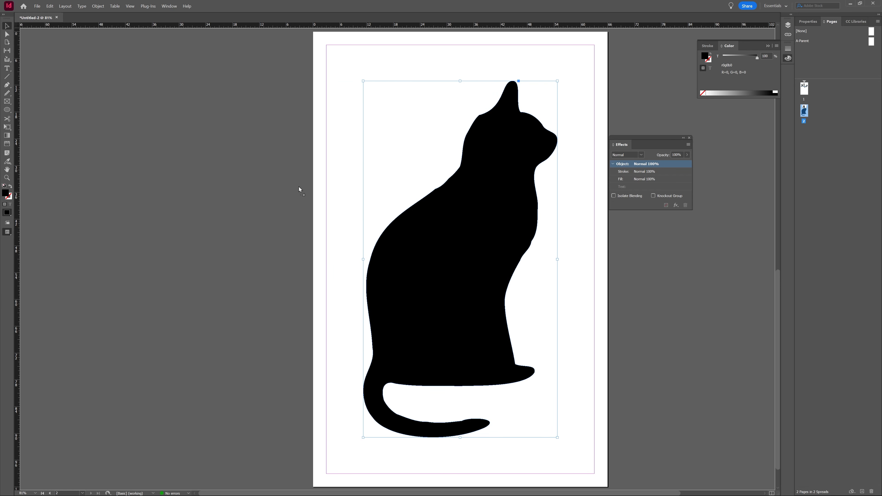
pyautogui.hotkey('ctrl', 'alt', 'v')
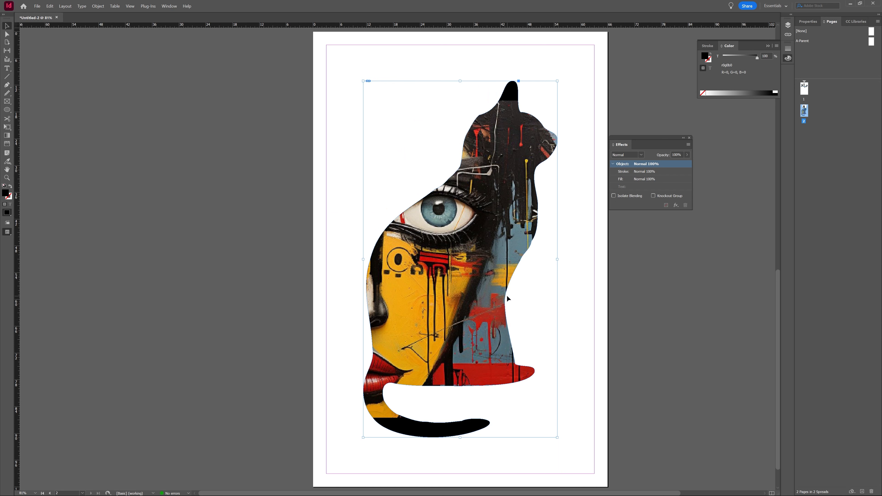
pyautogui.rightClick(481, 226)
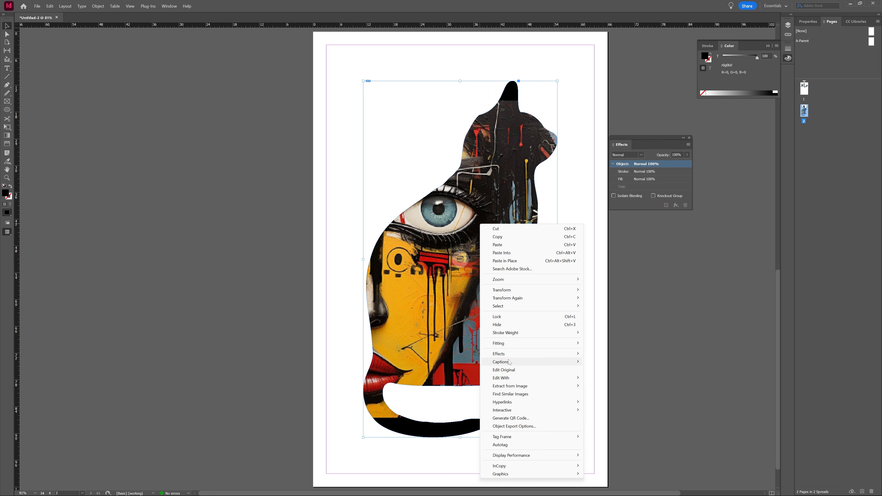
pyautogui.moveTo(511, 345)
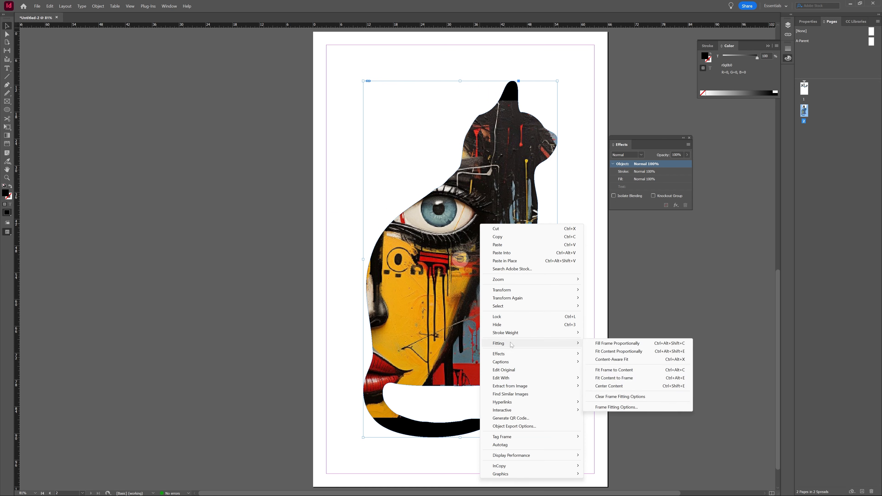
pyautogui.click(628, 361)
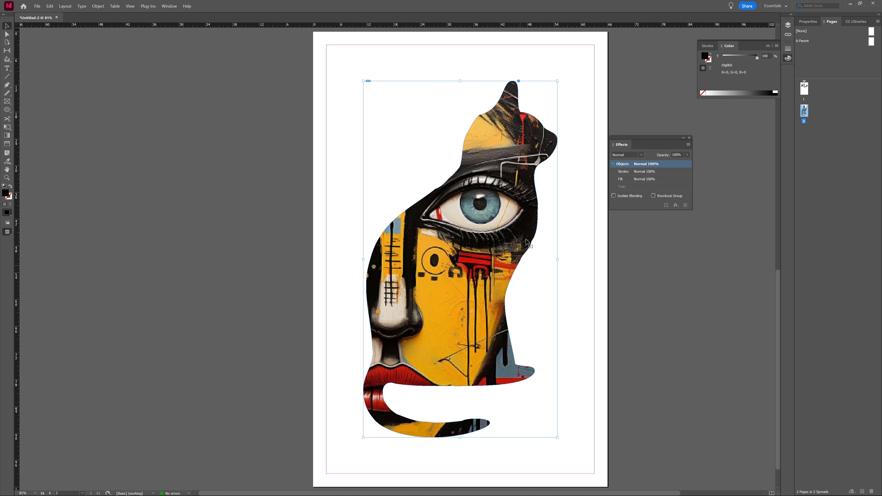
# - Apply both a Drop Shadow and an Inner Shadow to the cat shape with their default settings
pyautogui.click(697, 295)
pyautogui.click(447, 269)
pyautogui.click(676, 205)
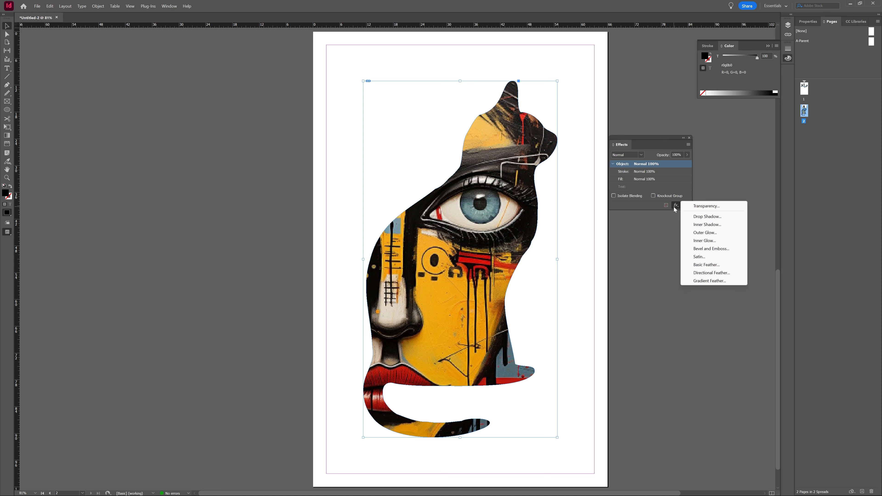
pyautogui.click(715, 216)
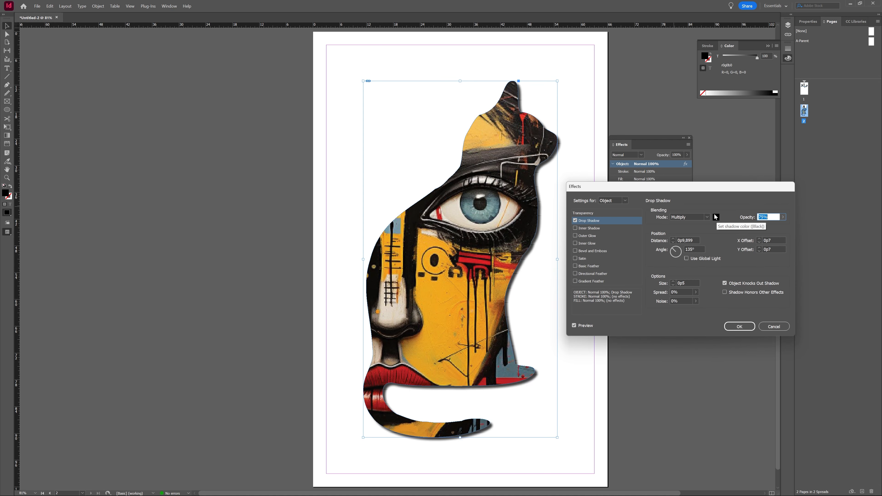
pyautogui.click(575, 228)
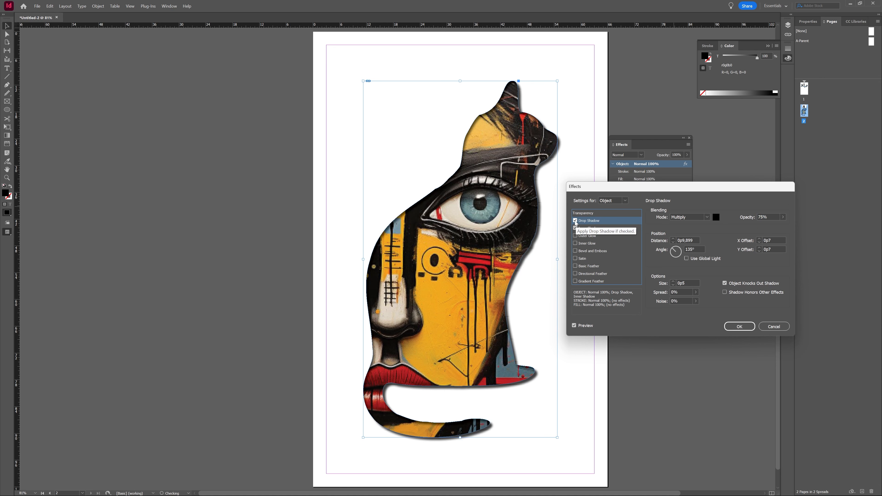
pyautogui.press('Return')
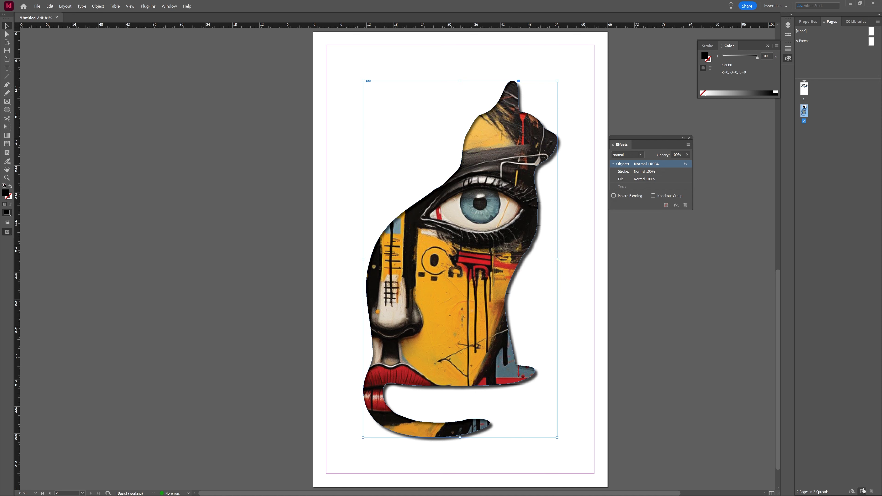
# - Add a third page and place the portrait photo with the pink background near its centre
pyautogui.click(862, 491)
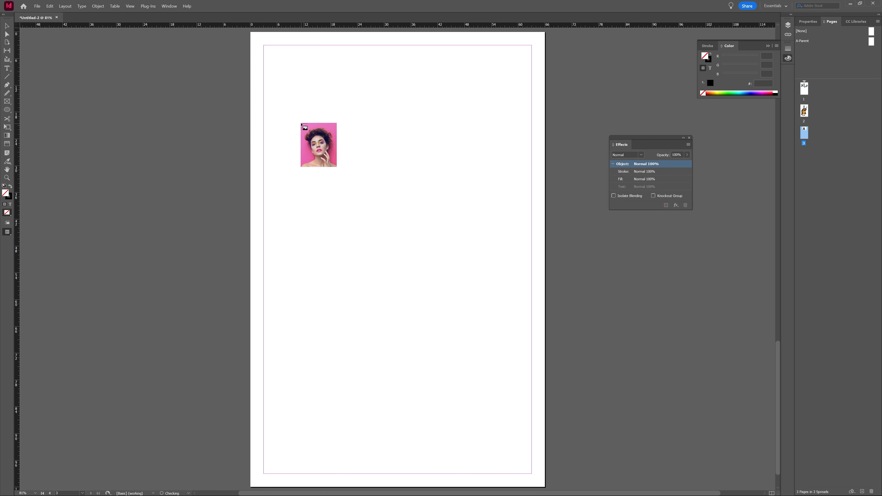
pyautogui.moveTo(296, 121); pyautogui.dragTo(376, 395)
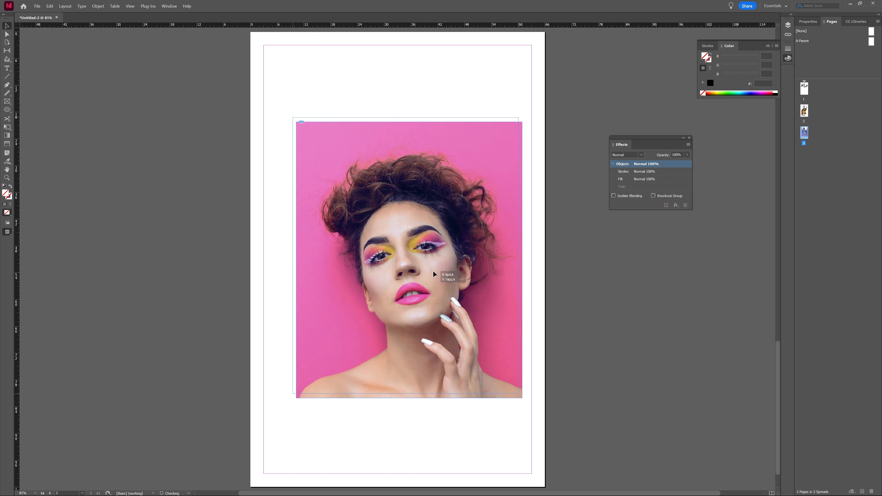
pyautogui.moveTo(433, 270); pyautogui.dragTo(425, 257)
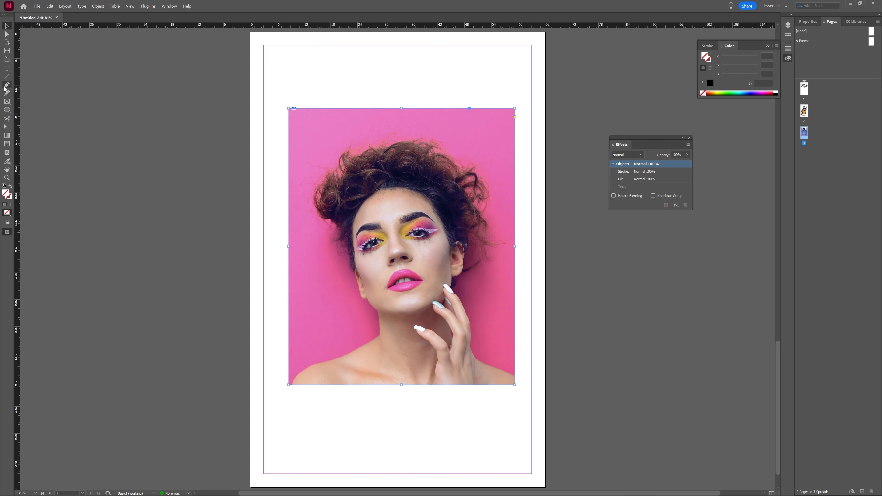
# - Draw a closed, straight-segmented Pen path loosely around the woman's hair, neck and shoulders on the portrait photo
pyautogui.press('p')
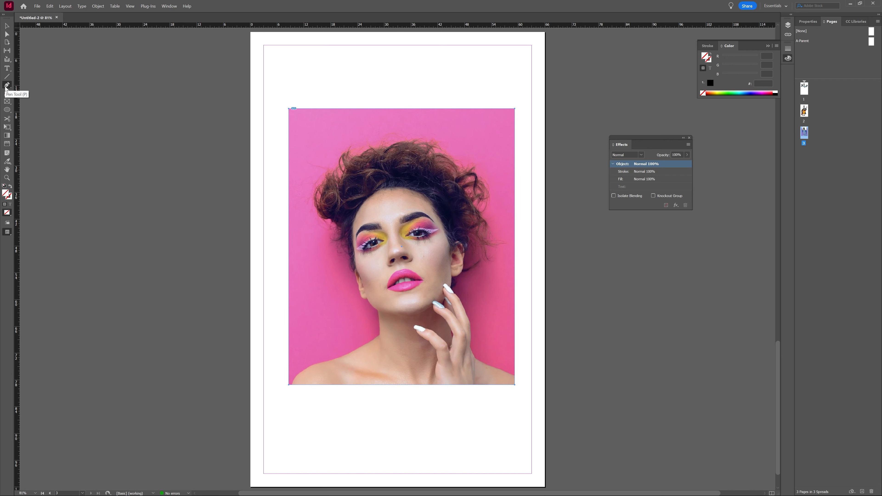
pyautogui.click(348, 119)
pyautogui.click(318, 137)
pyautogui.click(303, 178)
pyautogui.click(297, 220)
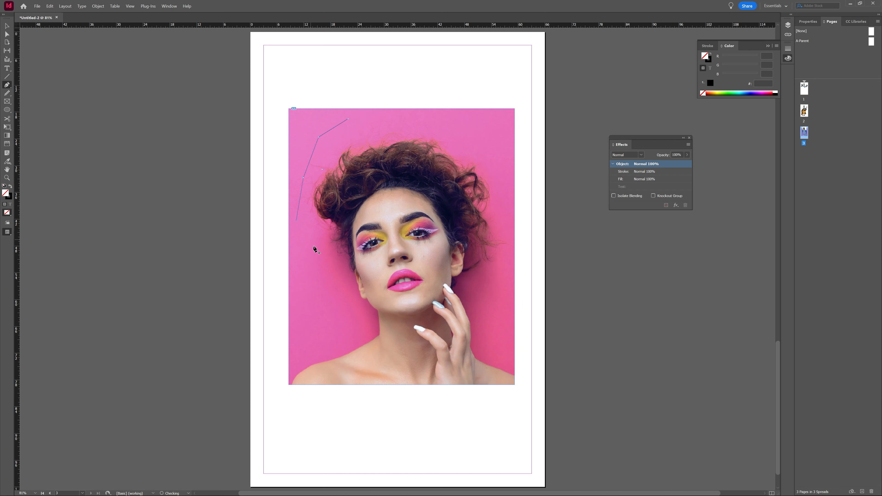
pyautogui.click(314, 248)
pyautogui.click(339, 278)
pyautogui.click(351, 324)
pyautogui.click(332, 344)
pyautogui.click(302, 357)
pyautogui.click(289, 380)
pyautogui.click(341, 384)
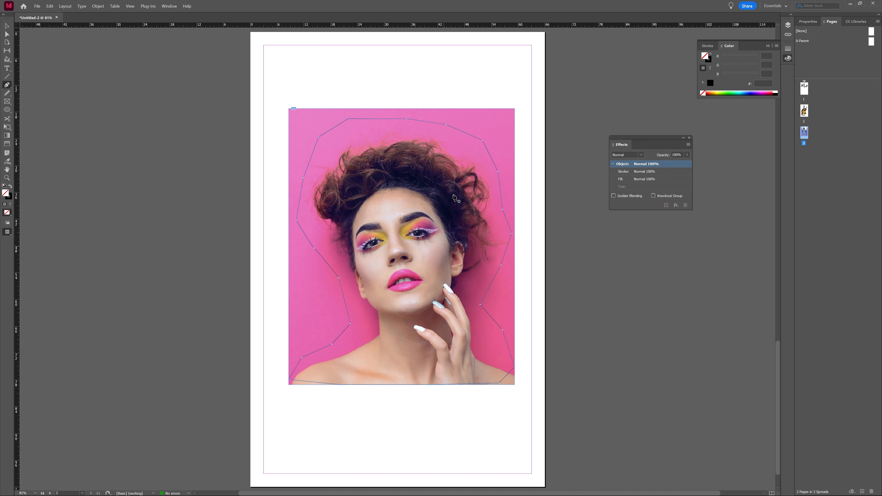
pyautogui.click(7, 29)
pyautogui.press('v')
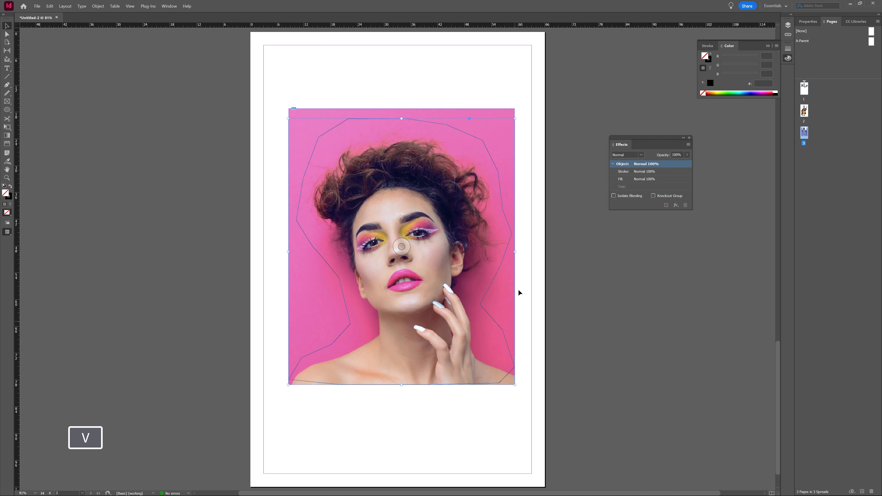
# - Cut the portrait photo from the third page and paste it into the hand-drawn outline
pyautogui.click(438, 255)
pyautogui.rightClick(445, 263)
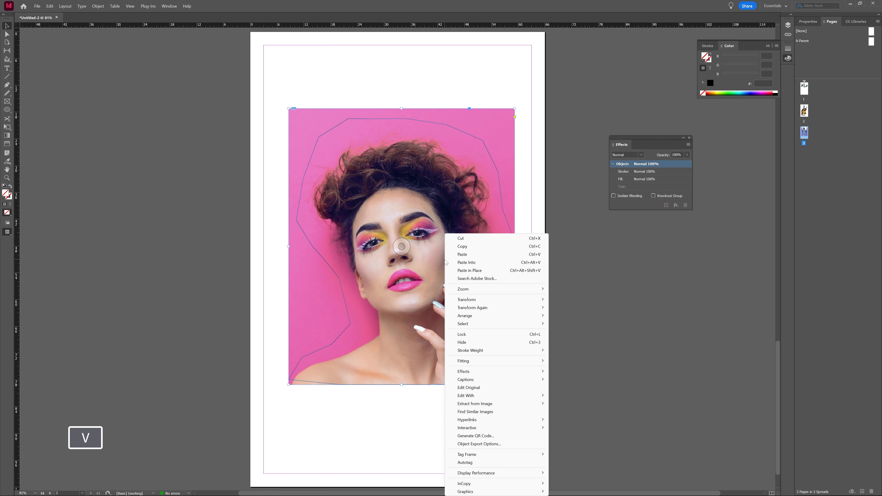
pyautogui.click(474, 239)
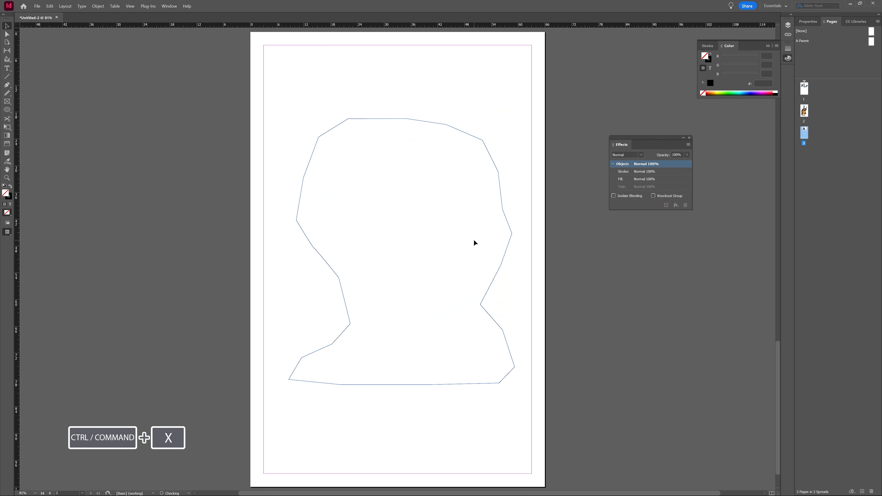
pyautogui.press('v')
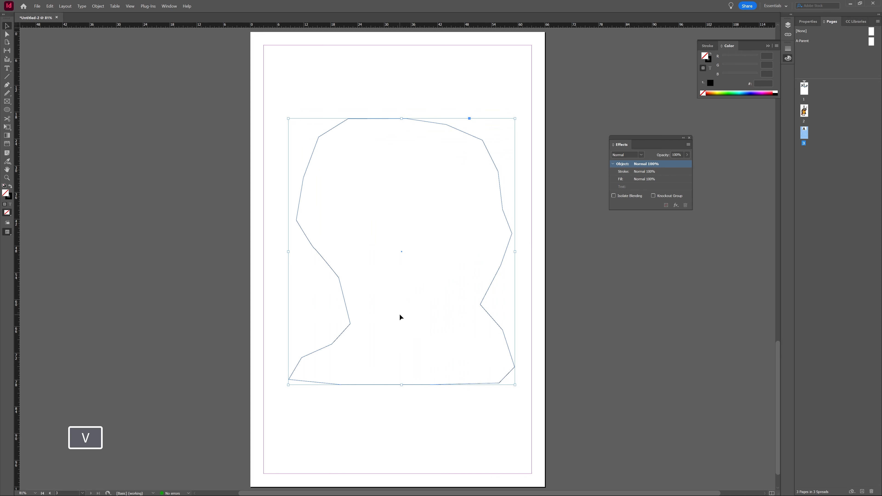
pyautogui.rightClick(409, 284)
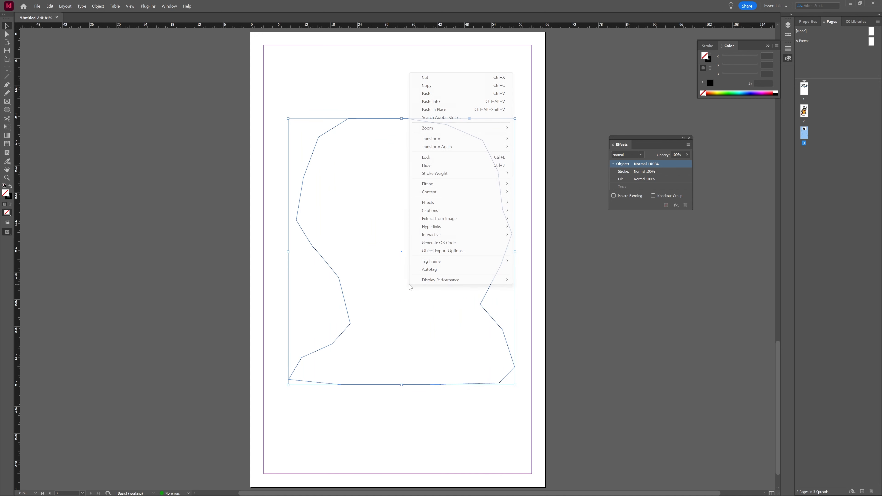
pyautogui.click(431, 102)
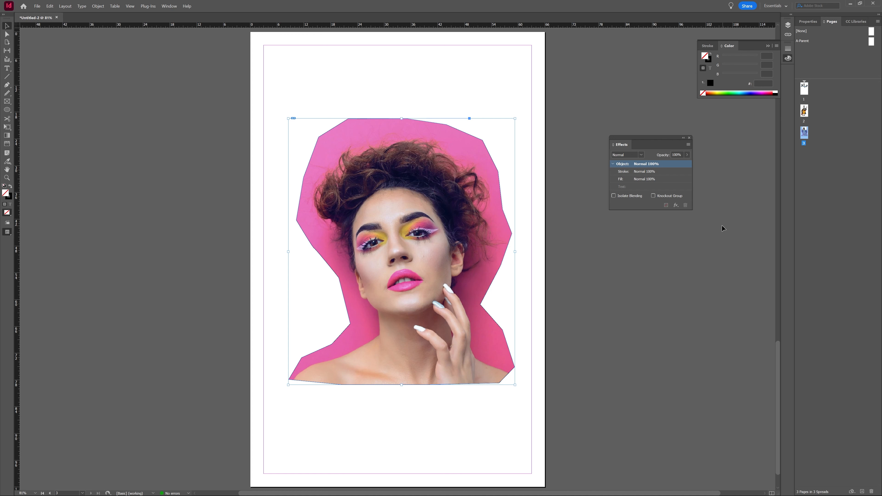
# - Apply a Drop Shadow with a 172° angle to the cut-out portrait shape
pyautogui.click(676, 206)
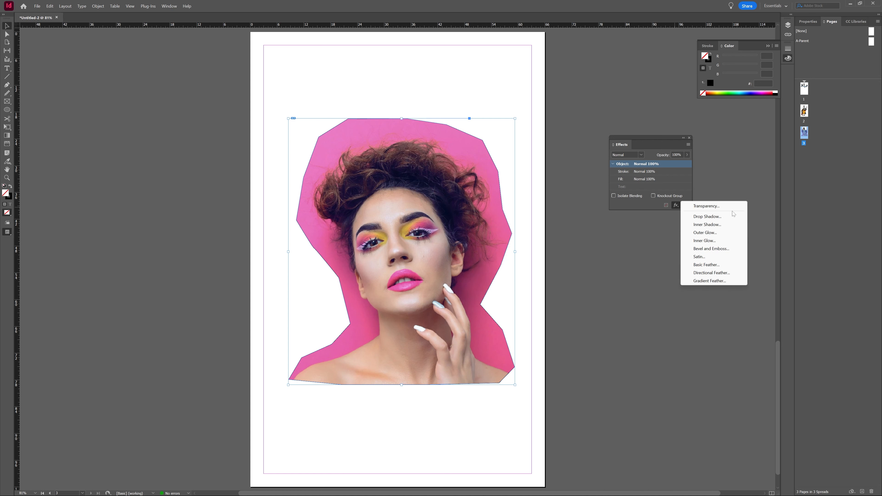
pyautogui.click(716, 217)
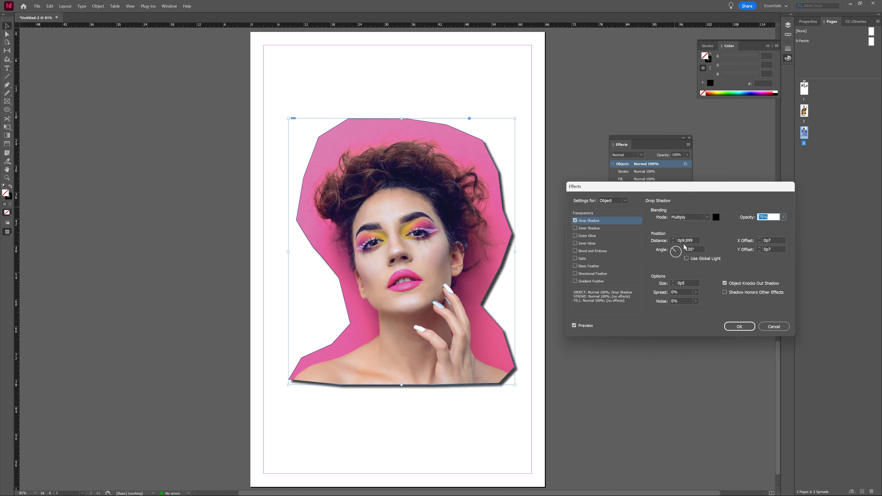
pyautogui.moveTo(677, 251); pyautogui.dragTo(655, 252)
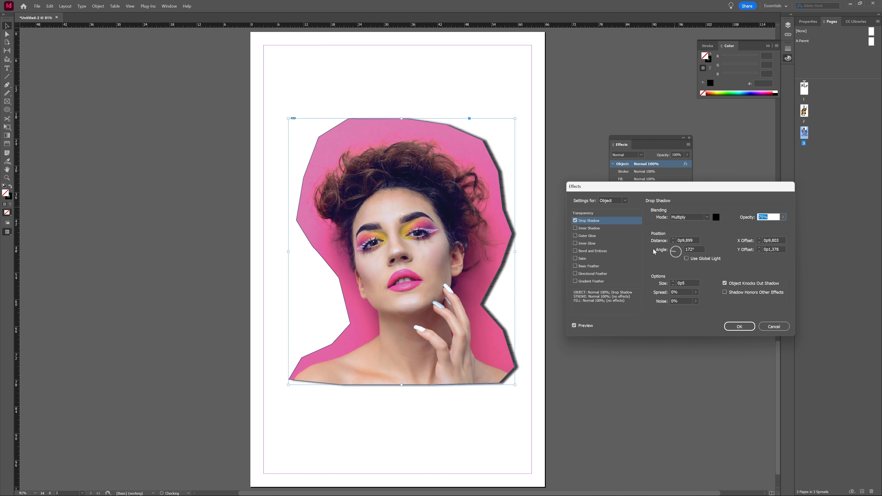
pyautogui.click(746, 329)
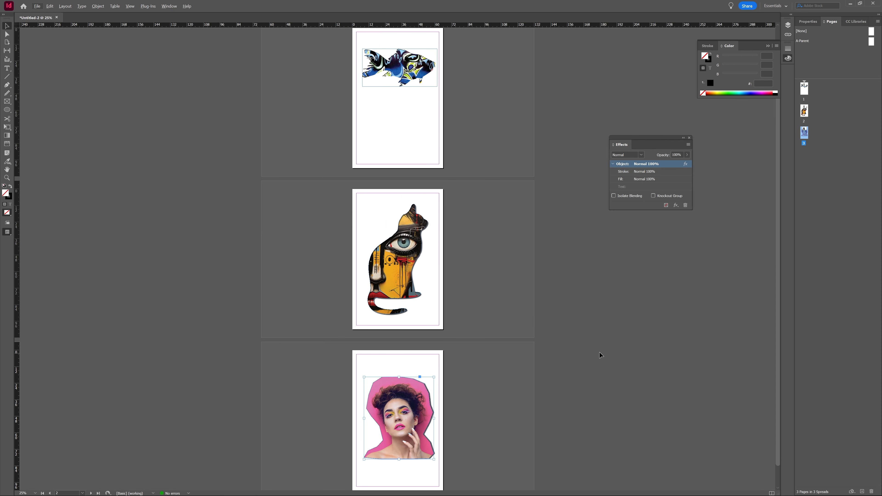